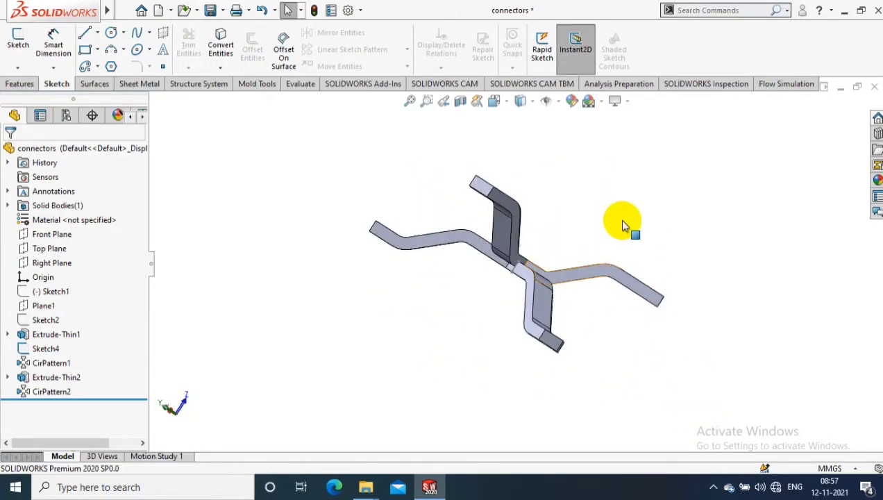
Step: Orbit the cross-shaped connector model to view it from two different angles
{"action": "middle_click_drag", "start_coordinate": [622, 222], "coordinate": [676, 335]}
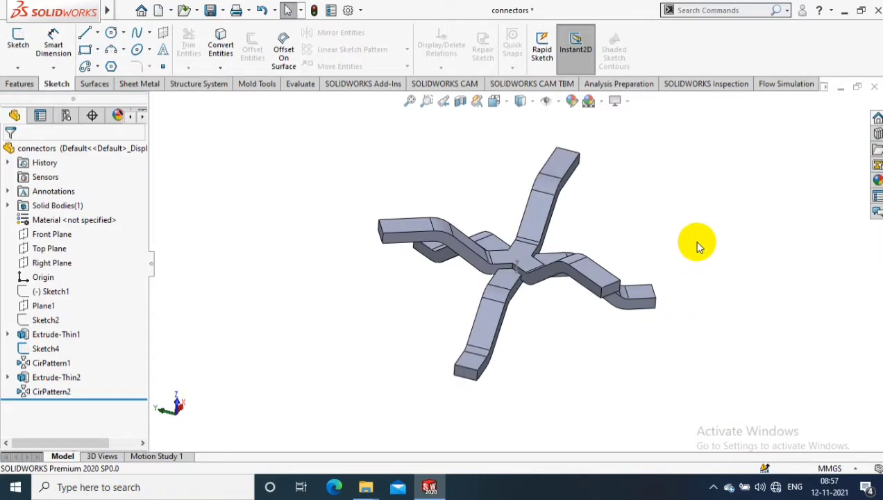
{"action": "middle_click_drag", "start_coordinate": [695, 244], "coordinate": [687, 263]}
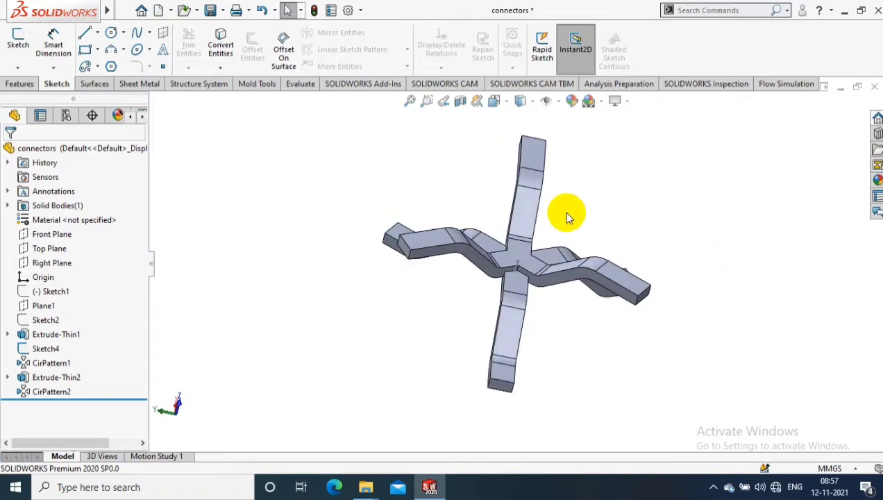
Step: Launch Costing from the Evaluate tab, showing a Plain Carbon Steel machining estimate
{"action": "left_click", "coordinate": [300, 84]}
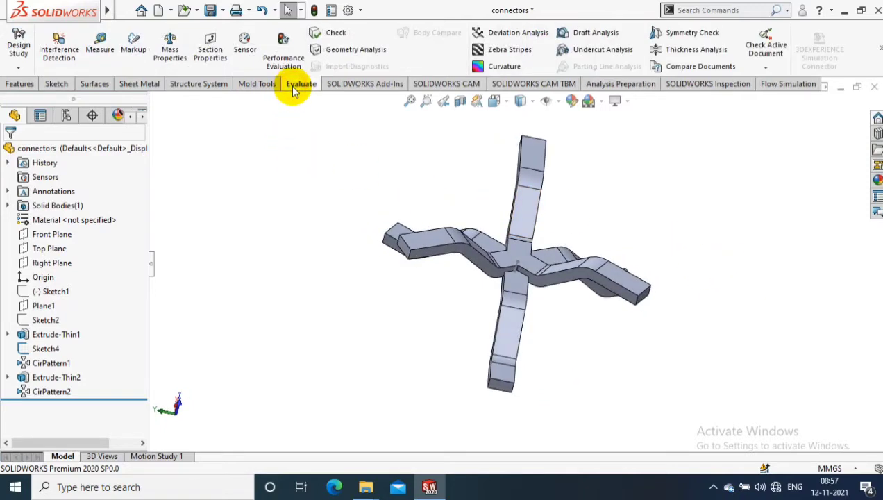
{"action": "mouse_move", "coordinate": [877, 46]}
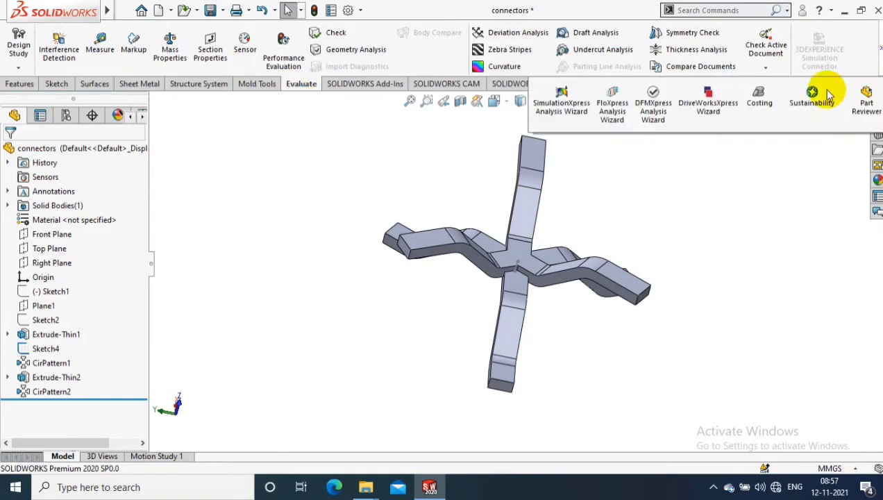
{"action": "left_click", "coordinate": [762, 103]}
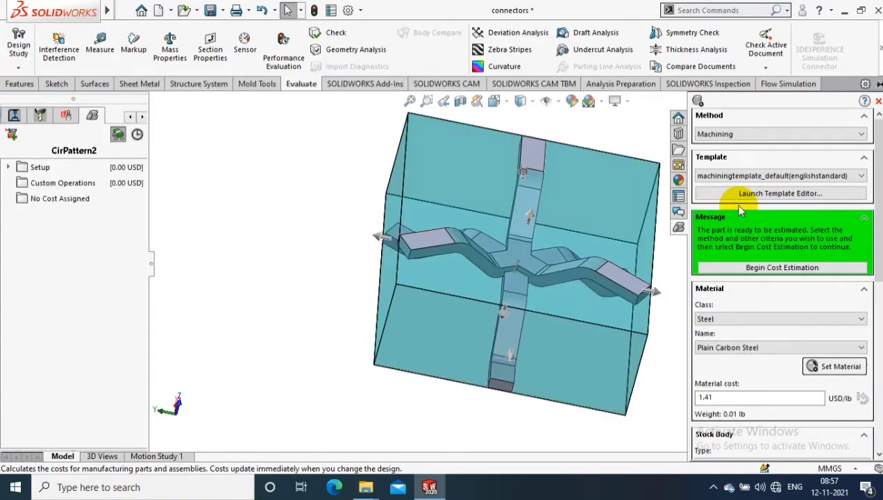
Step: Switch the Costing method to 3D Printing, using ABS at 21.77 USD/lb
{"action": "left_click", "coordinate": [741, 136]}
{"action": "left_click", "coordinate": [798, 167]}
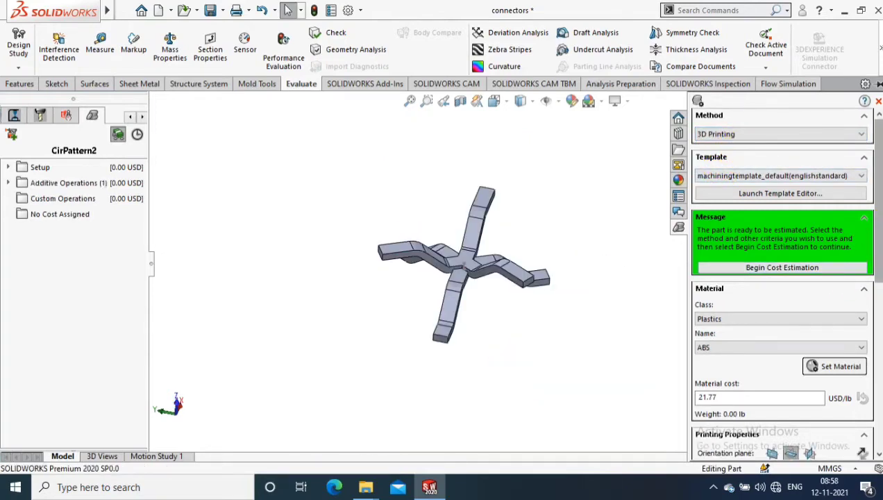
{"action": "scroll", "coordinate": [782, 282], "scroll_direction": "down", "scroll_amount": 5}
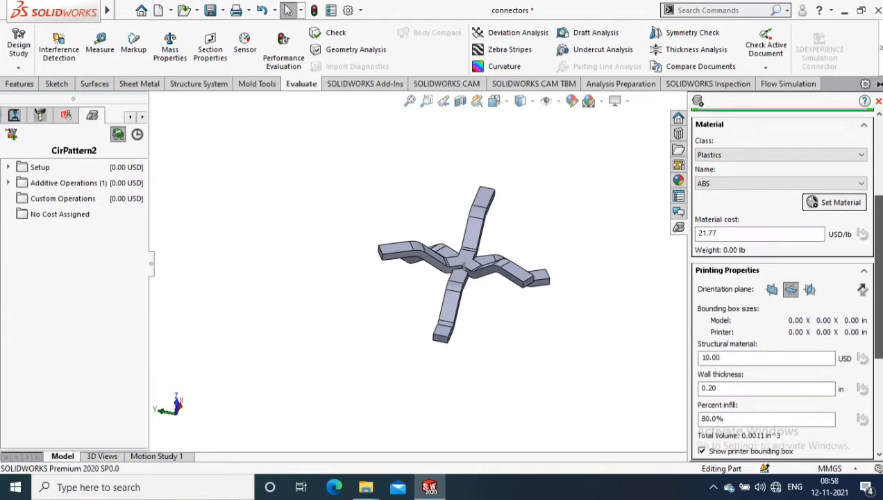
{"action": "scroll", "coordinate": [782, 282], "scroll_direction": "down", "scroll_amount": 1}
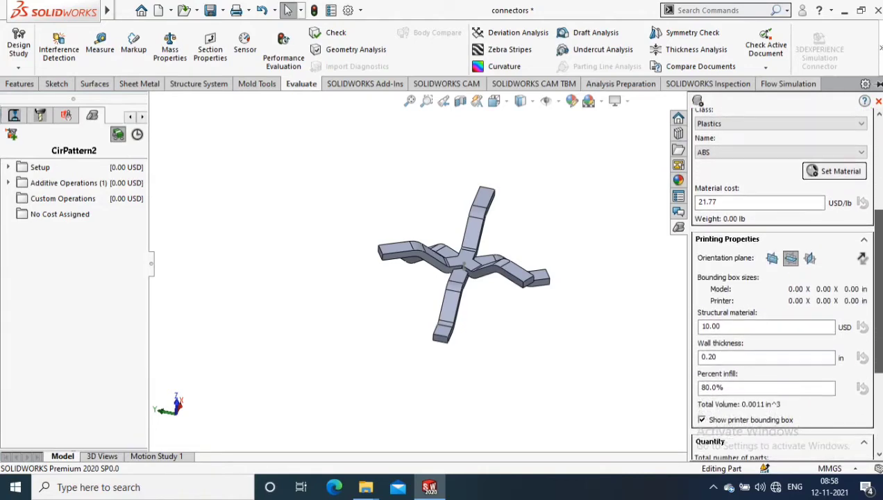
{"action": "left_click", "coordinate": [736, 316]}
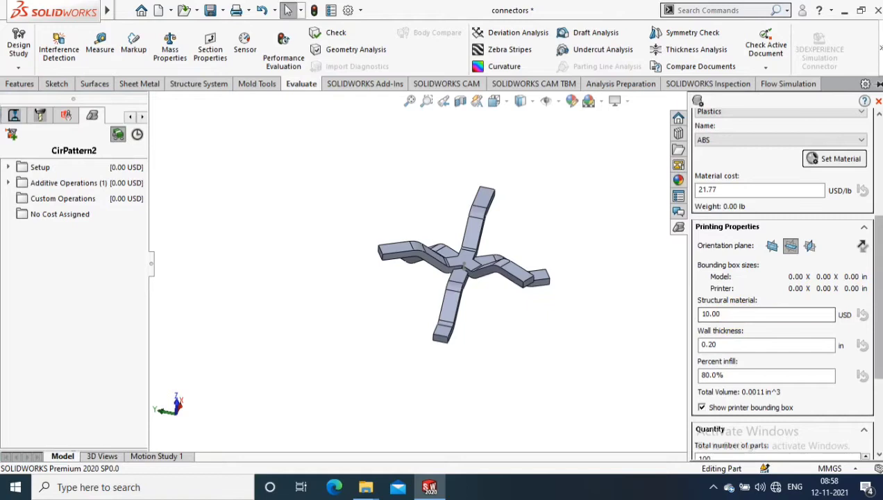
{"action": "scroll", "coordinate": [782, 278], "scroll_direction": "down", "scroll_amount": 5}
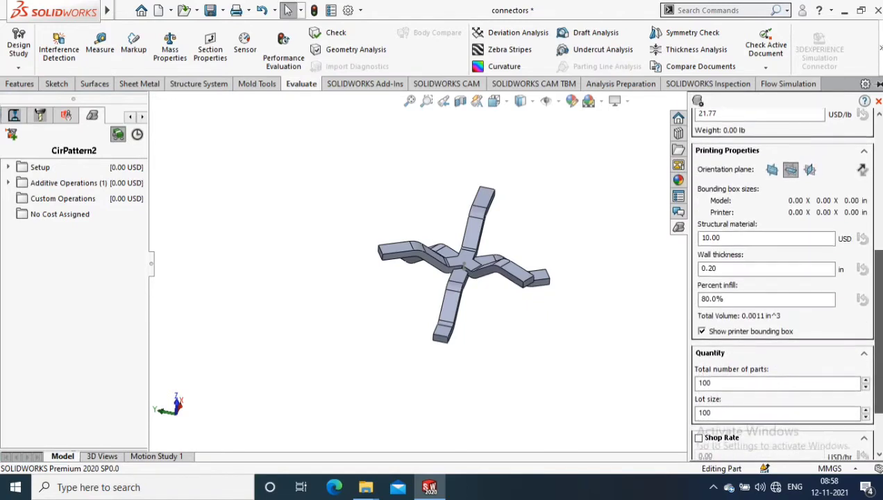
Step: Set Total number of parts to 1 and Lot size to 1
{"action": "double_click", "coordinate": [714, 324]}
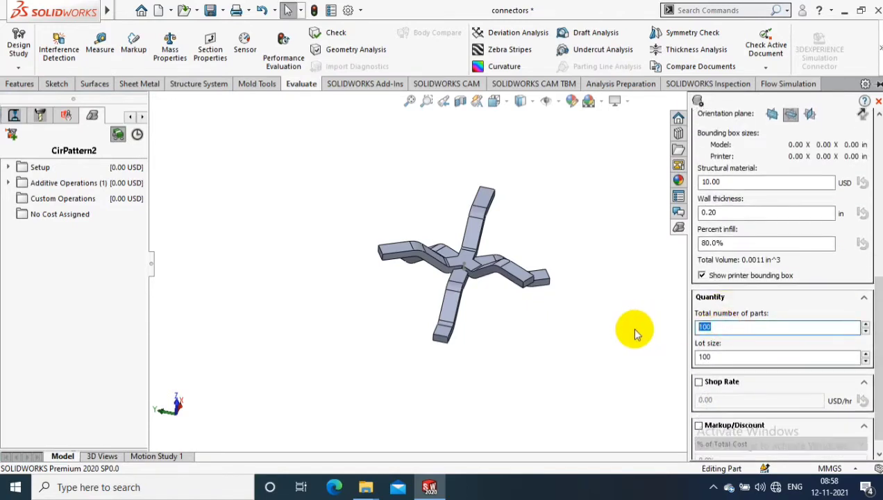
{"action": "type", "text": "1"}
{"action": "left_click", "coordinate": [790, 353]}
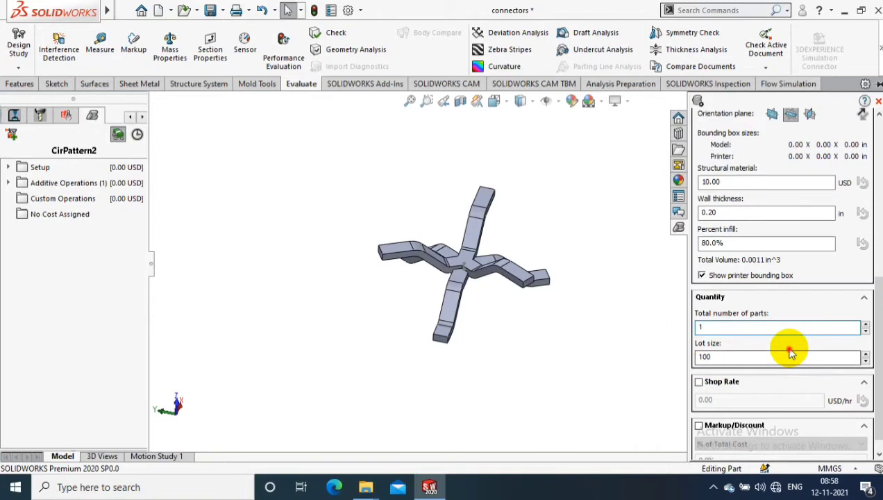
{"action": "double_click", "coordinate": [789, 352]}
{"action": "type", "text": "1"}
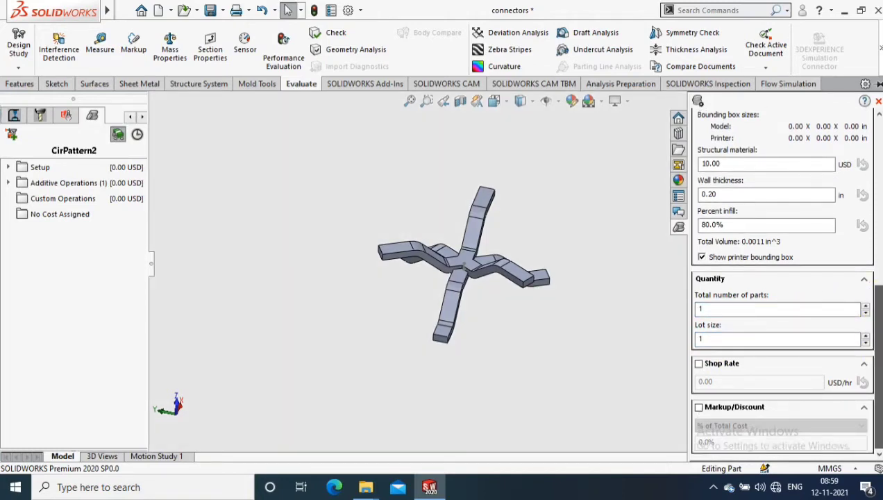
{"action": "scroll", "coordinate": [867, 326], "scroll_direction": "up", "scroll_amount": 5}
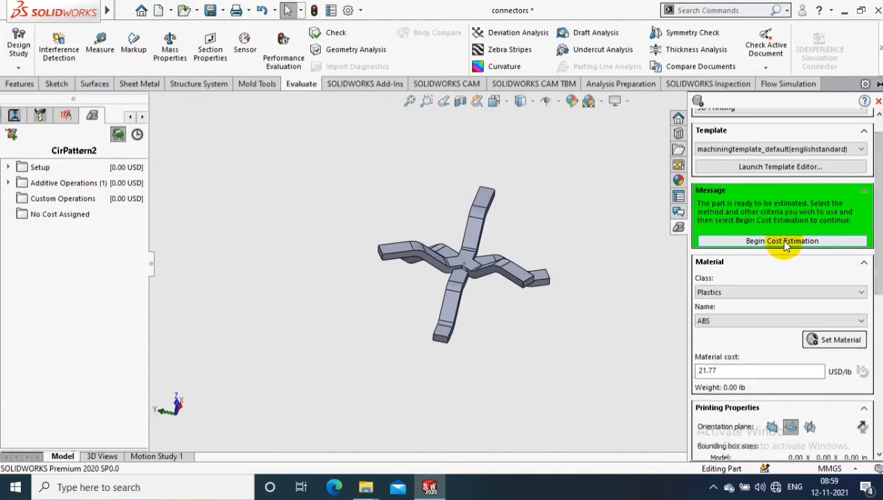
Step: Run the cost estimate, giving 11.61 USD per part (10.00 material, 1.61 manufacturing)
{"action": "left_click", "coordinate": [783, 240]}
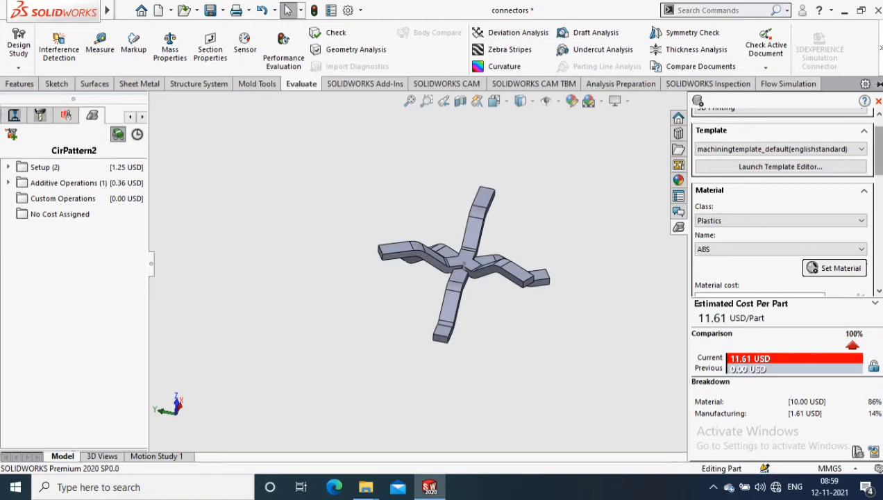
{"action": "left_click_drag", "start_coordinate": [878, 135], "coordinate": [869, 173]}
Step: Use Nylon 101 as the printing material with a material cost of 2.00 USD/lb
{"action": "left_click", "coordinate": [828, 164]}
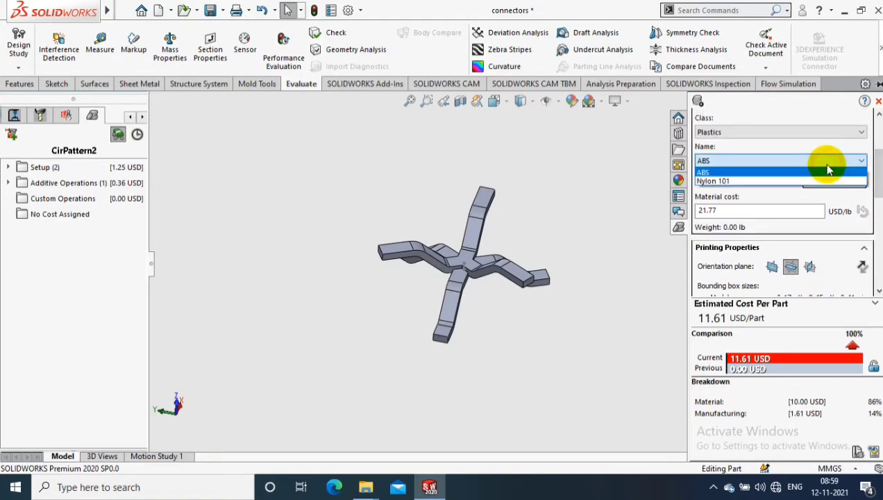
{"action": "left_click", "coordinate": [768, 180]}
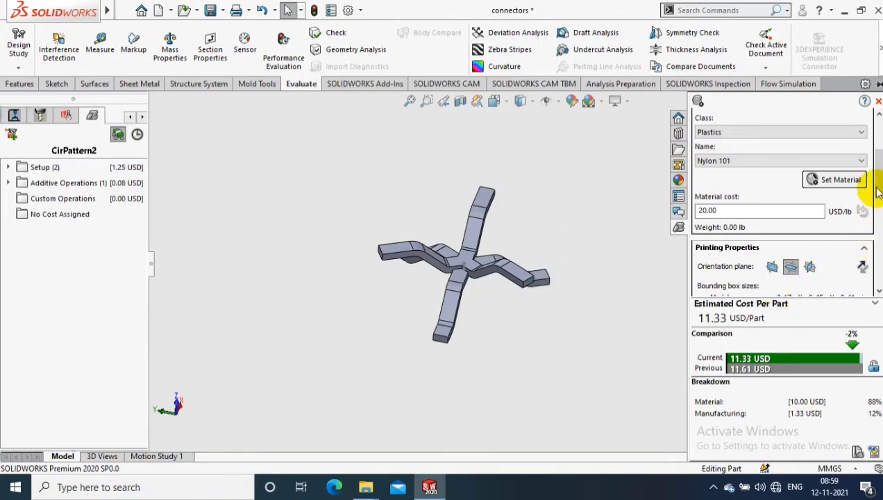
{"action": "scroll", "coordinate": [780, 201], "scroll_direction": "down", "scroll_amount": 2}
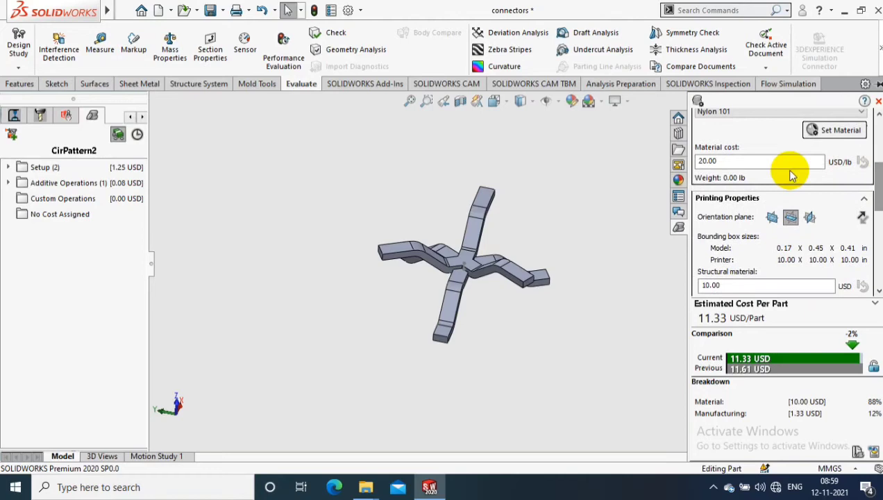
{"action": "left_click_drag", "start_coordinate": [758, 167], "coordinate": [670, 160]}
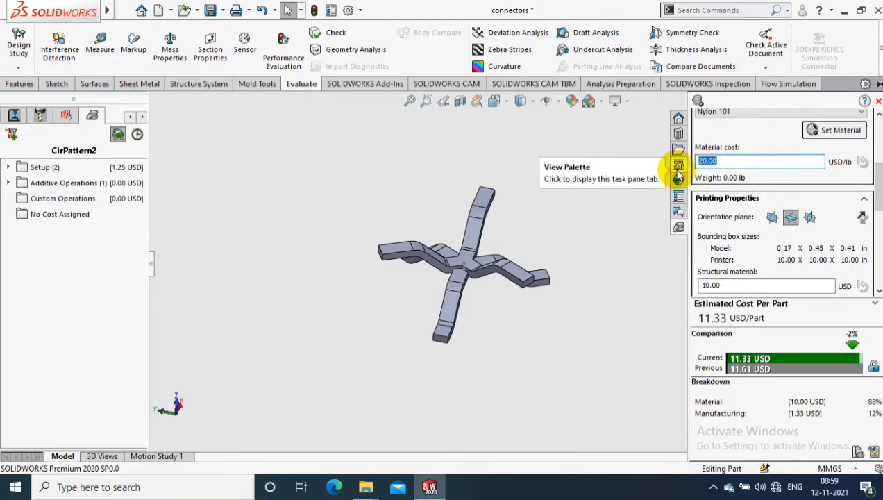
{"action": "type", "text": "2"}
{"action": "key", "text": "Return"}
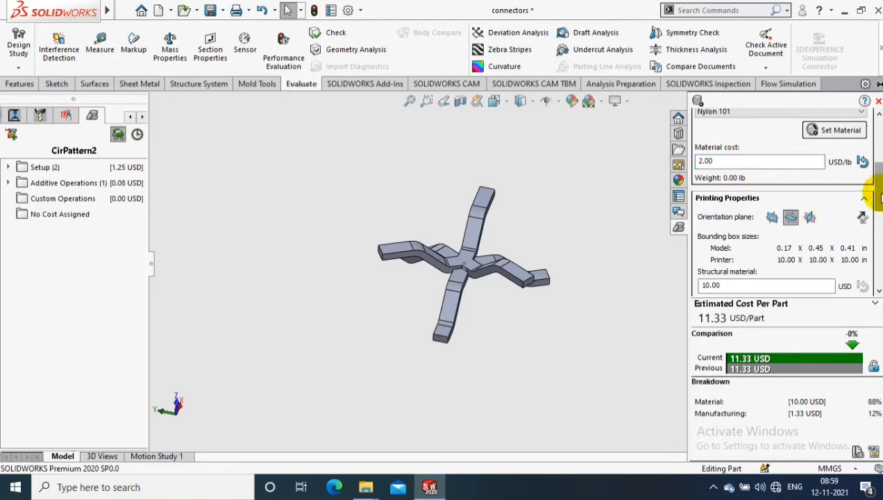
Step: Change the Costing wall thickness value from 0.20 in to 0.05 in
{"action": "scroll", "coordinate": [869, 188], "scroll_direction": "down", "scroll_amount": 3}
{"action": "scroll", "coordinate": [784, 194], "scroll_direction": "down", "scroll_amount": 1}
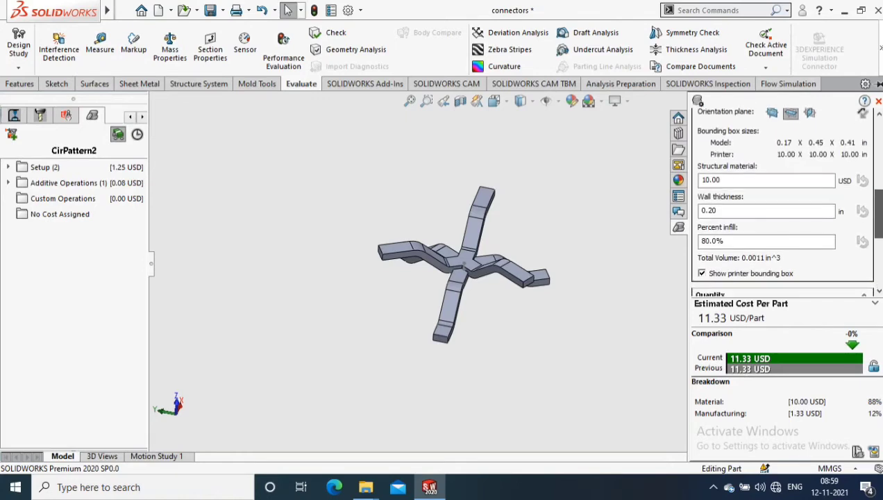
{"action": "scroll", "coordinate": [782, 202], "scroll_direction": "down", "scroll_amount": 2}
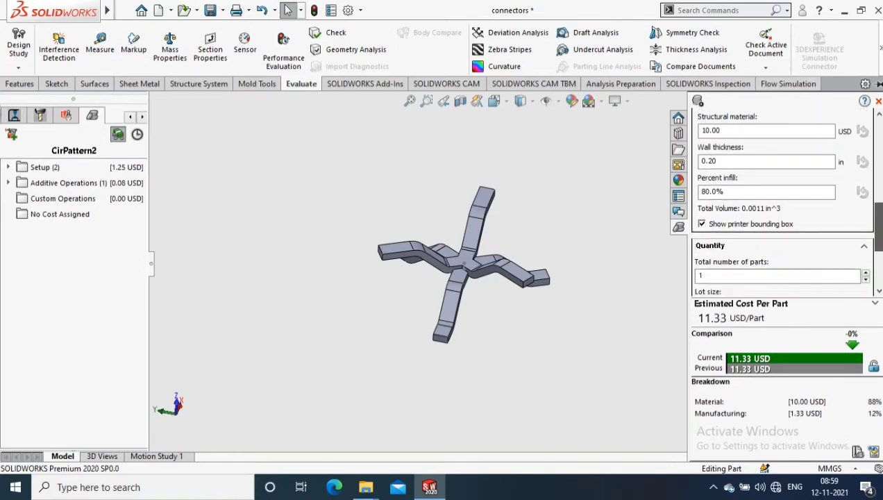
{"action": "scroll", "coordinate": [782, 202], "scroll_direction": "down", "scroll_amount": 1}
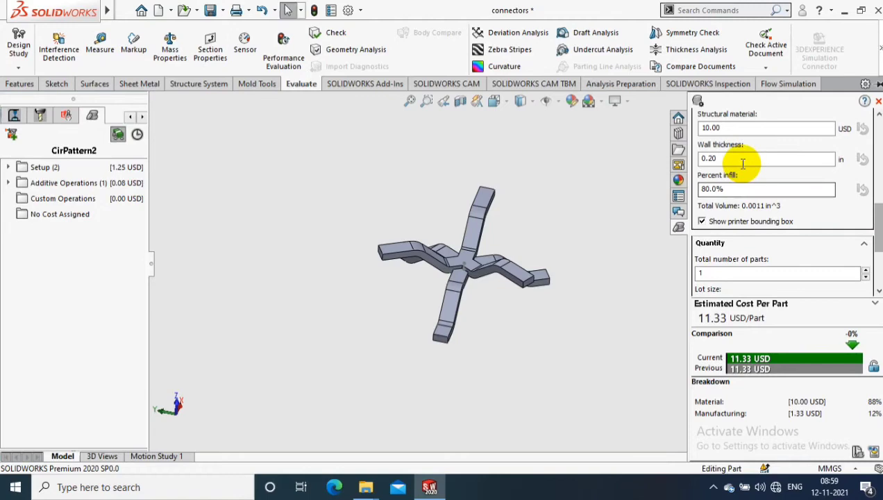
{"action": "left_click_drag", "start_coordinate": [798, 161], "coordinate": [666, 163]}
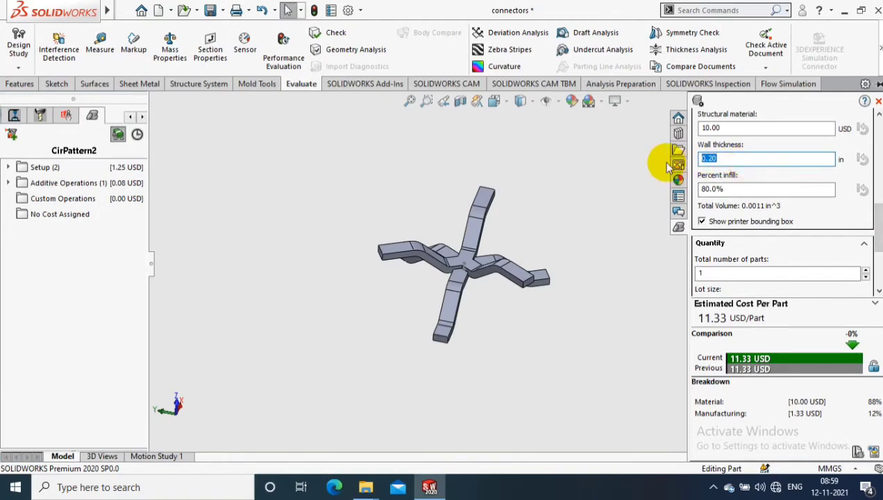
{"action": "type", "text": "0."}
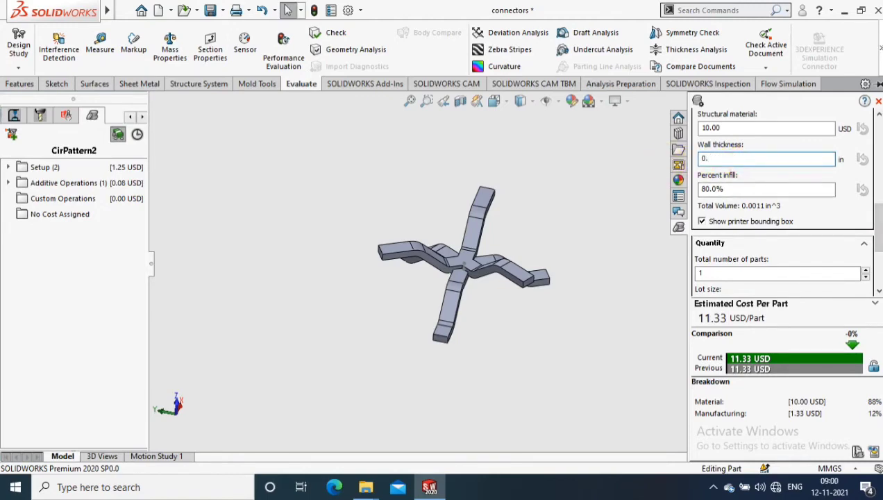
{"action": "type", "text": "05"}
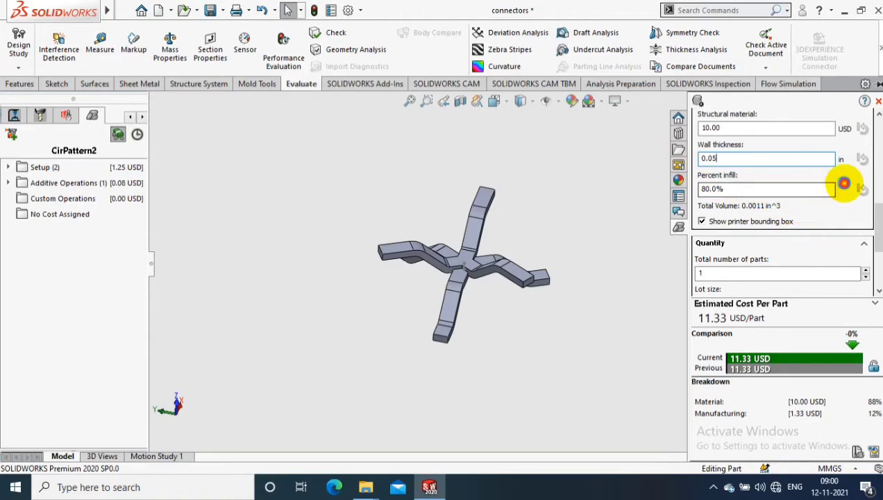
{"action": "left_click", "coordinate": [843, 183]}
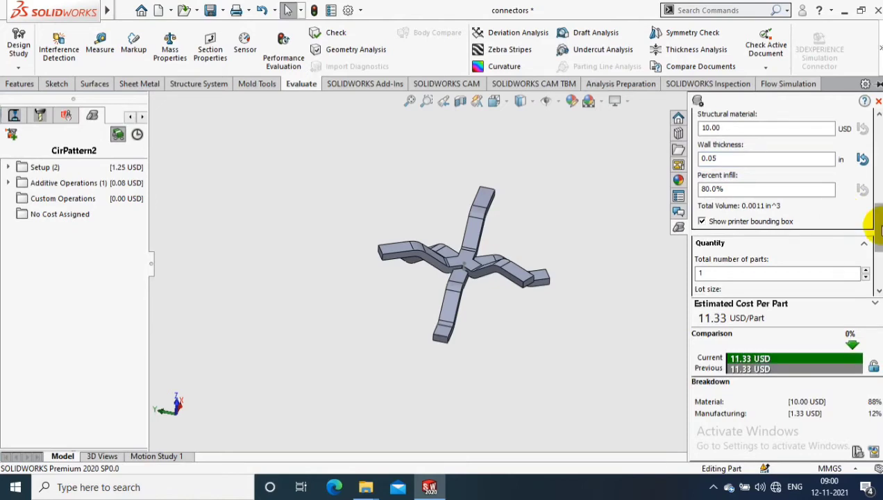
{"action": "left_click_drag", "start_coordinate": [873, 218], "coordinate": [877, 259]}
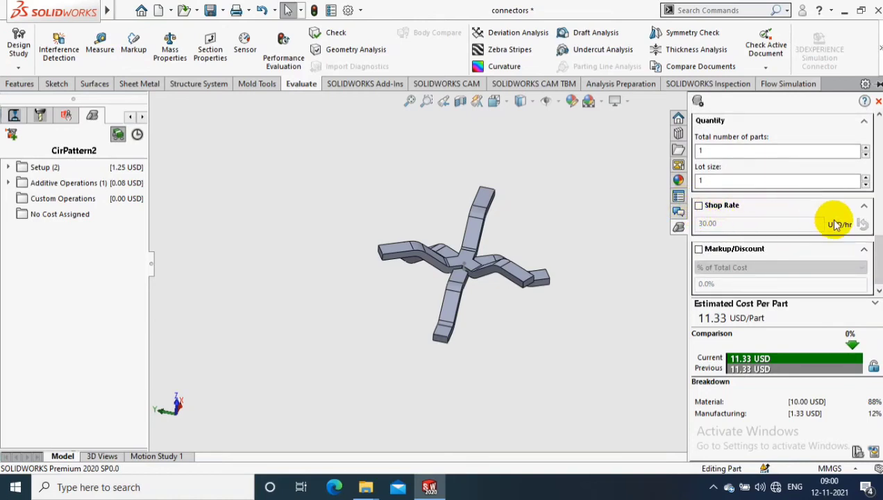
Step: Set Total number of parts and Lot size to 10, lowering cost to 10.43 USD/part
{"action": "left_click_drag", "start_coordinate": [877, 237], "coordinate": [878, 243]}
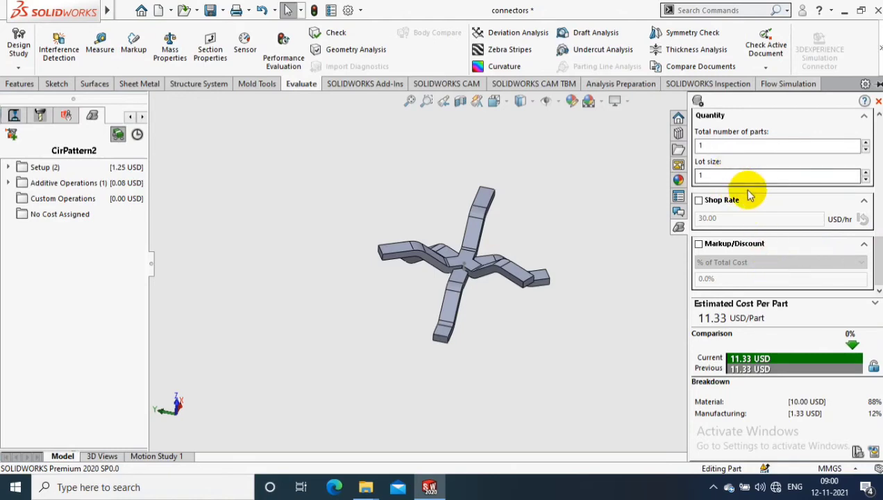
{"action": "left_click", "coordinate": [727, 143]}
{"action": "type", "text": "0"}
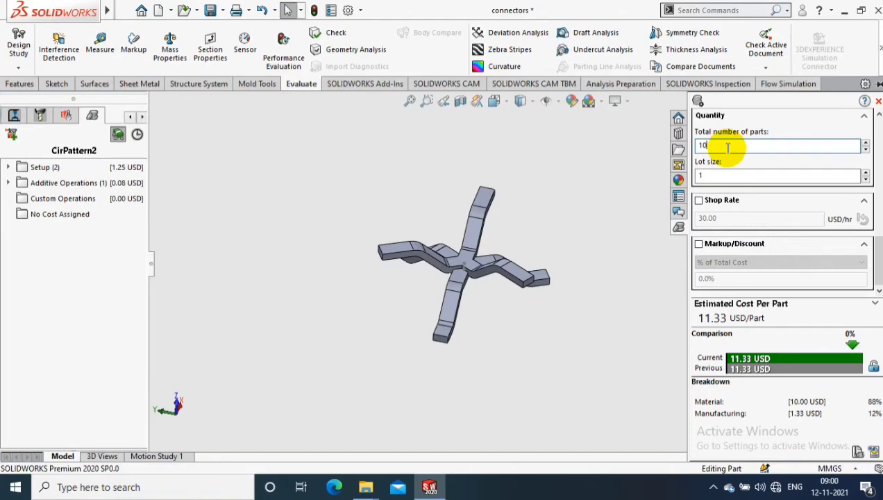
{"action": "key", "text": "Tab"}
{"action": "type", "text": "10"}
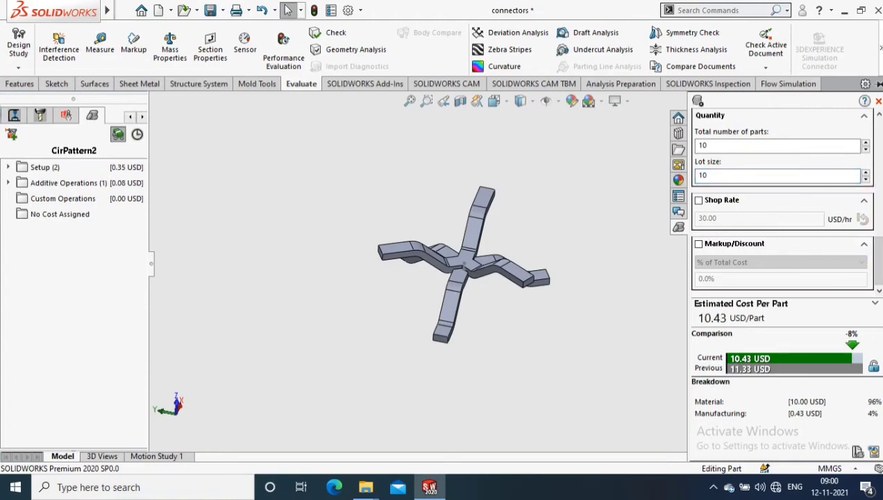
{"action": "scroll", "coordinate": [864, 257], "scroll_direction": "up", "scroll_amount": 3}
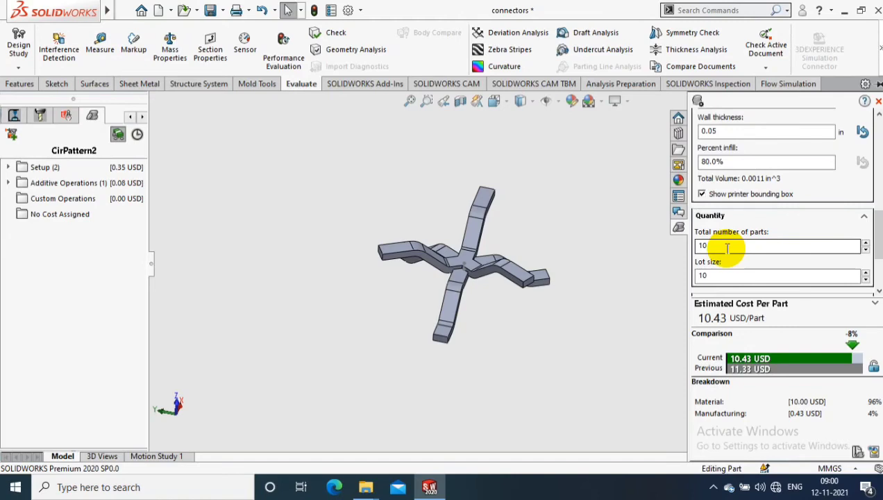
{"action": "key", "text": "BackSpace"}
{"action": "left_click", "coordinate": [693, 276]}
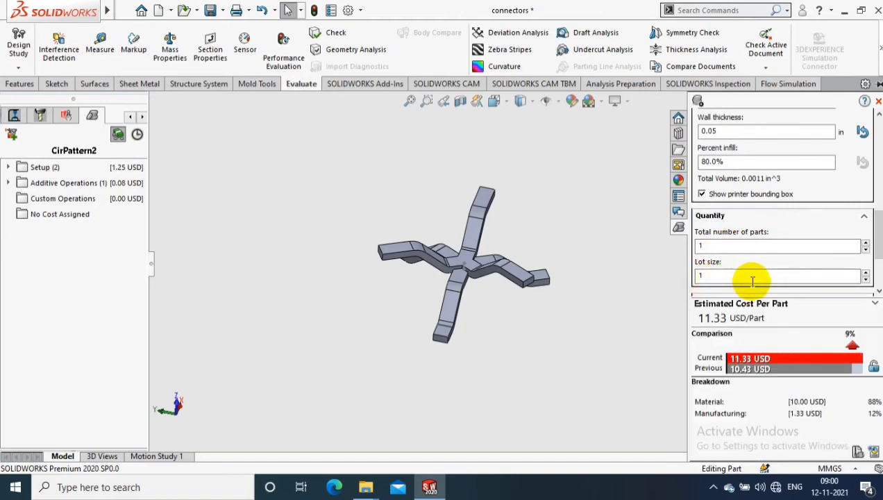
{"action": "left_click", "coordinate": [749, 277]}
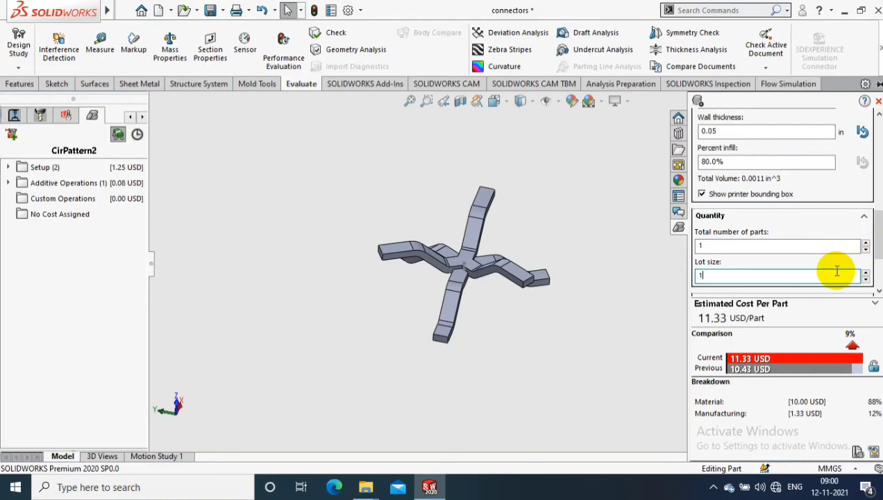
{"action": "scroll", "coordinate": [867, 239], "scroll_direction": "down", "scroll_amount": 2}
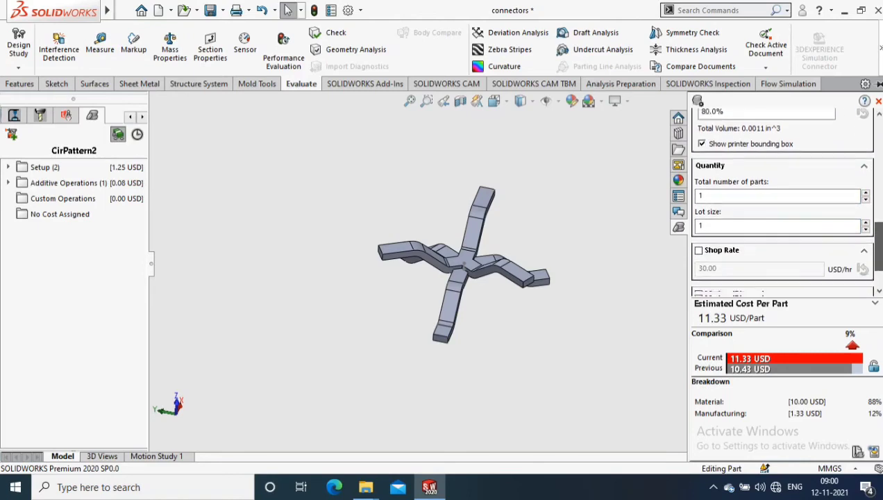
{"action": "scroll", "coordinate": [782, 208], "scroll_direction": "down", "scroll_amount": 1}
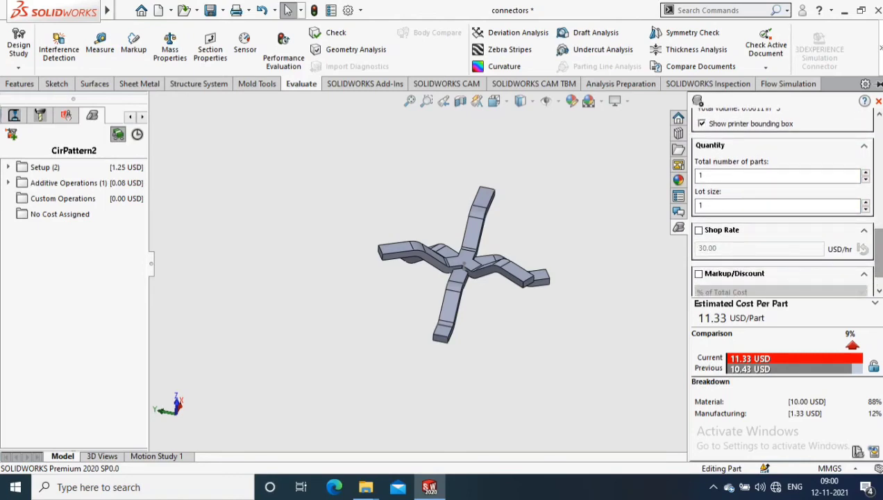
{"action": "left_click", "coordinate": [707, 173]}
{"action": "type", "text": "0"}
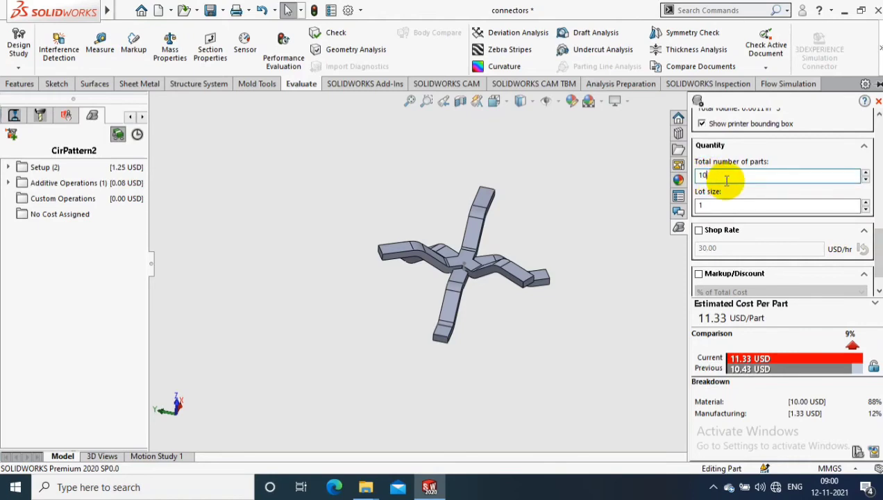
{"action": "left_click", "coordinate": [764, 247]}
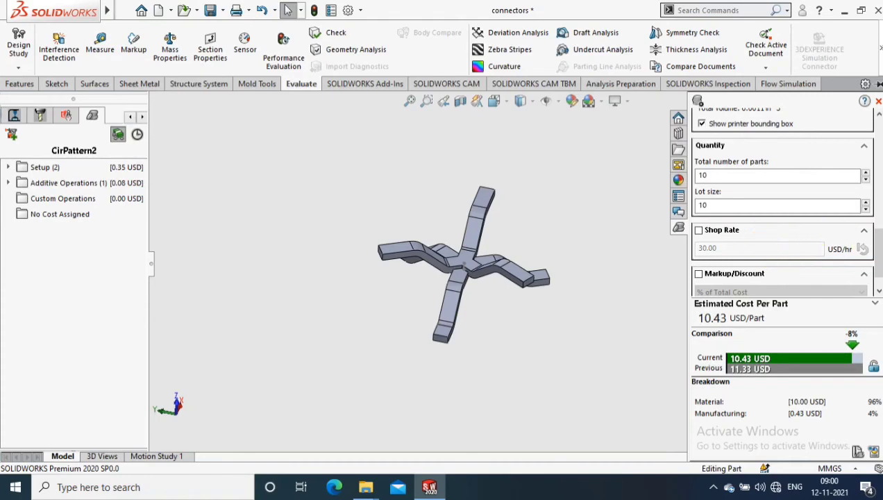
{"action": "scroll", "coordinate": [867, 249], "scroll_direction": "down", "scroll_amount": 1}
{"action": "scroll", "coordinate": [867, 250], "scroll_direction": "up", "scroll_amount": 3}
{"action": "scroll", "coordinate": [782, 201], "scroll_direction": "up", "scroll_amount": 5}
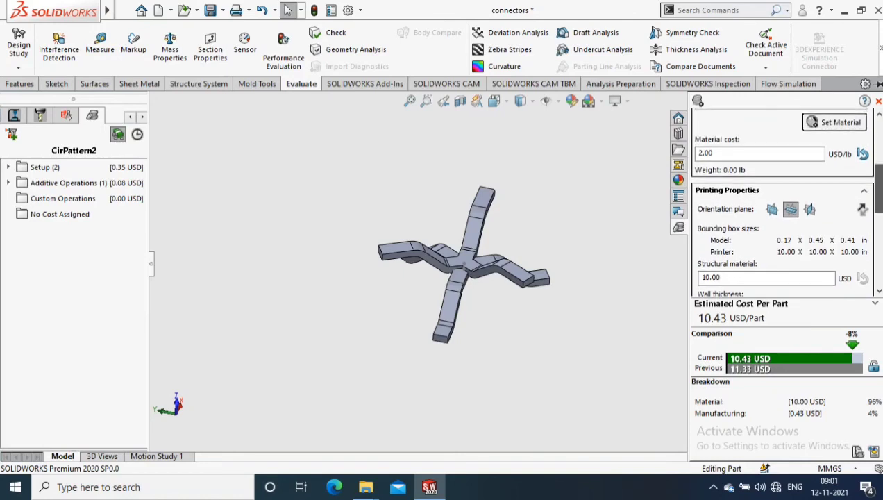
{"action": "scroll", "coordinate": [782, 202], "scroll_direction": "down", "scroll_amount": 3}
{"action": "scroll", "coordinate": [782, 201], "scroll_direction": "down", "scroll_amount": 8}
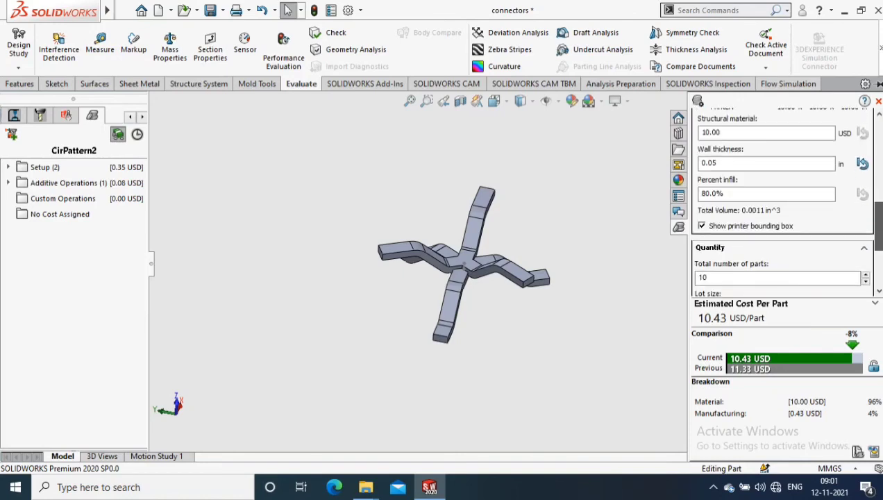